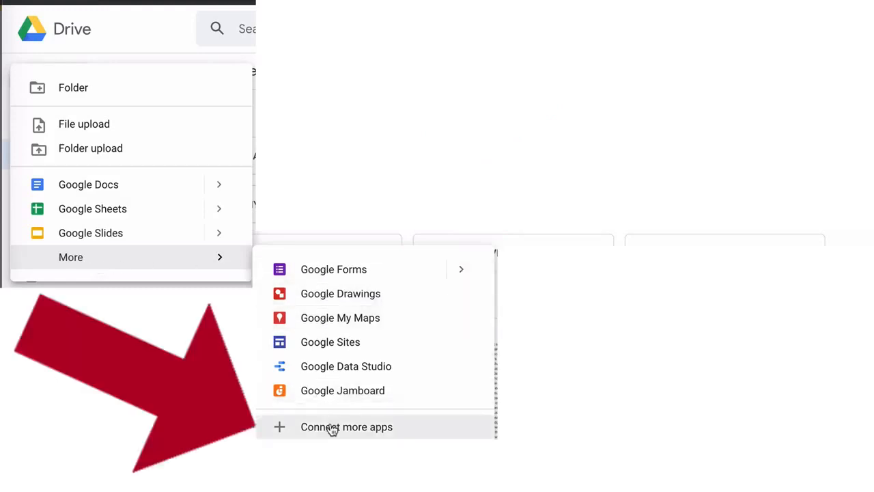
- Open the collection of connectable Drive apps and search it for "mind"
click(332, 428)
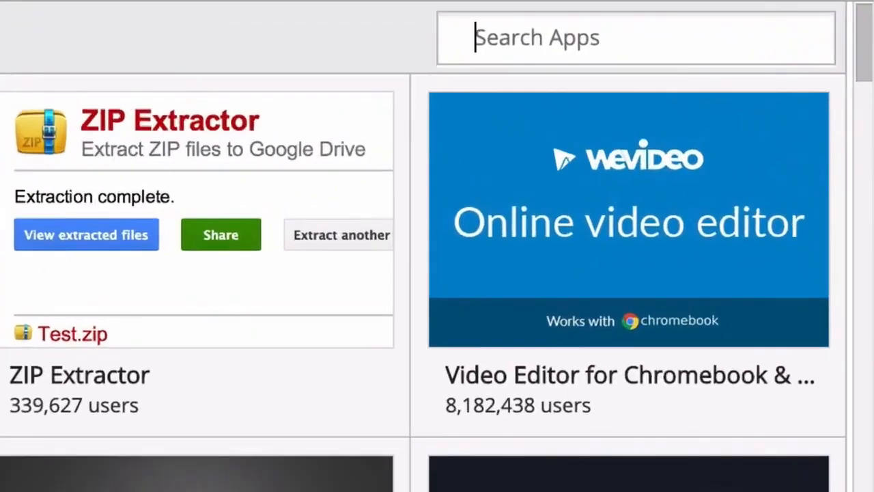
text(mind)
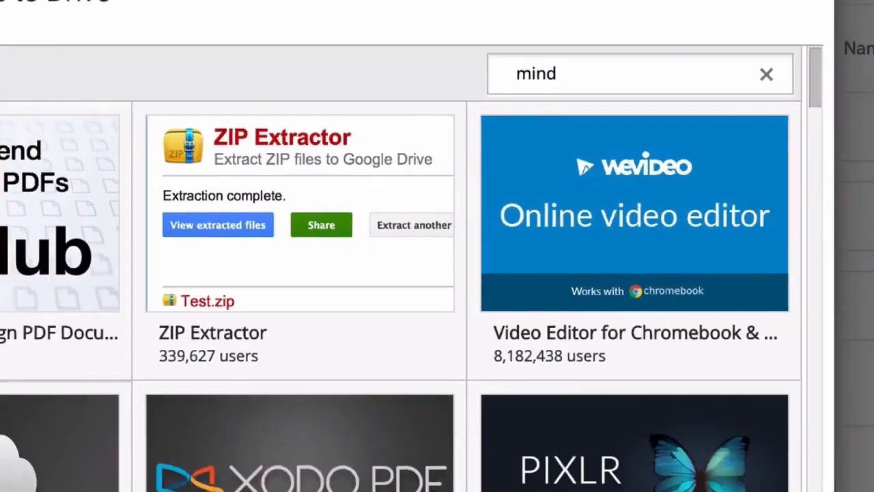
key(Return)
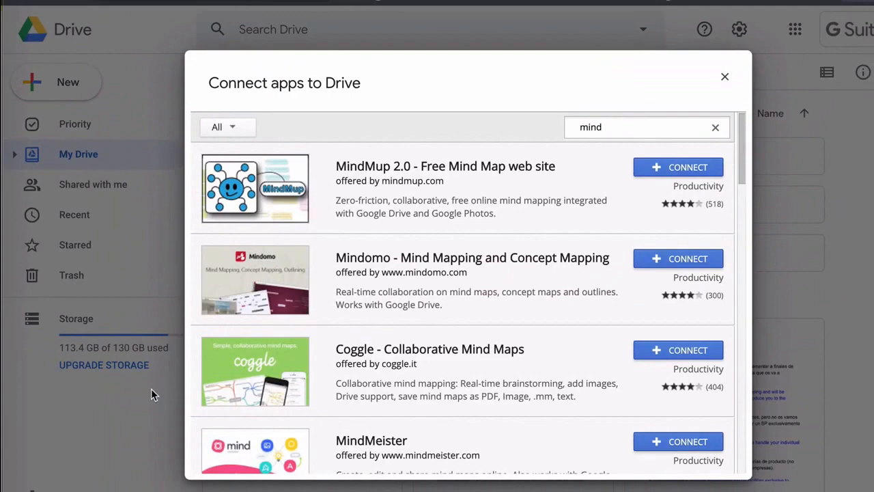
scroll(501, 304, down, 20)
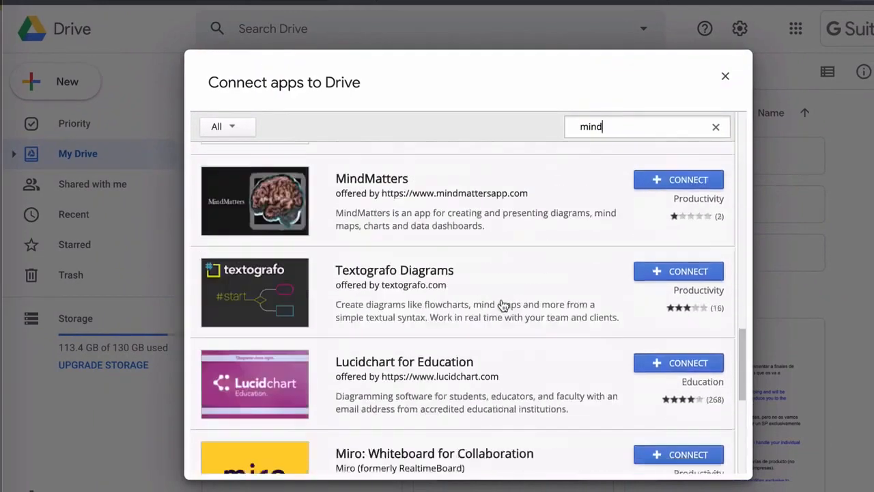
scroll(502, 304, up, 20)
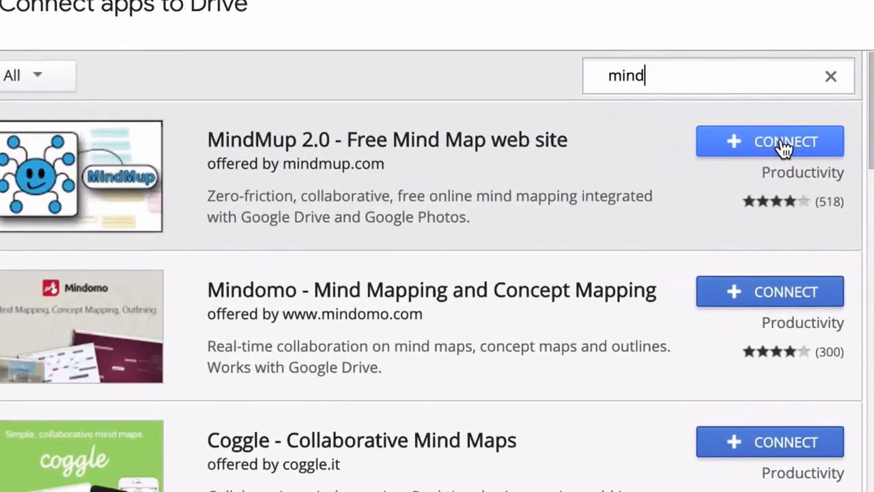
- Connect MindMup 2.0 to Google Drive, accept it as the default app for files it can open, and close the dialog
click(784, 147)
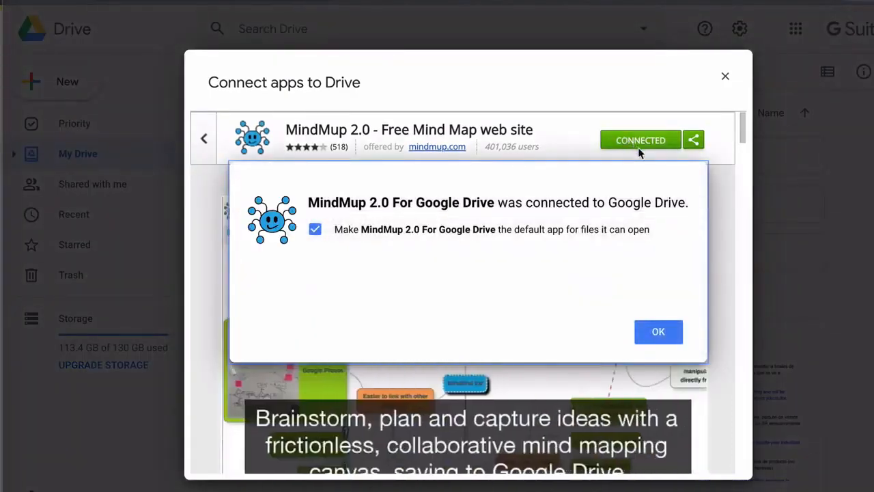
click(651, 335)
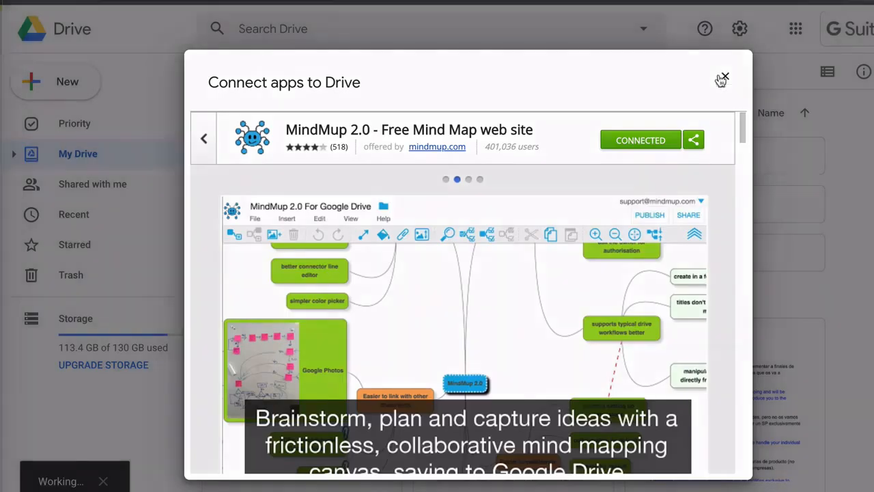
click(724, 78)
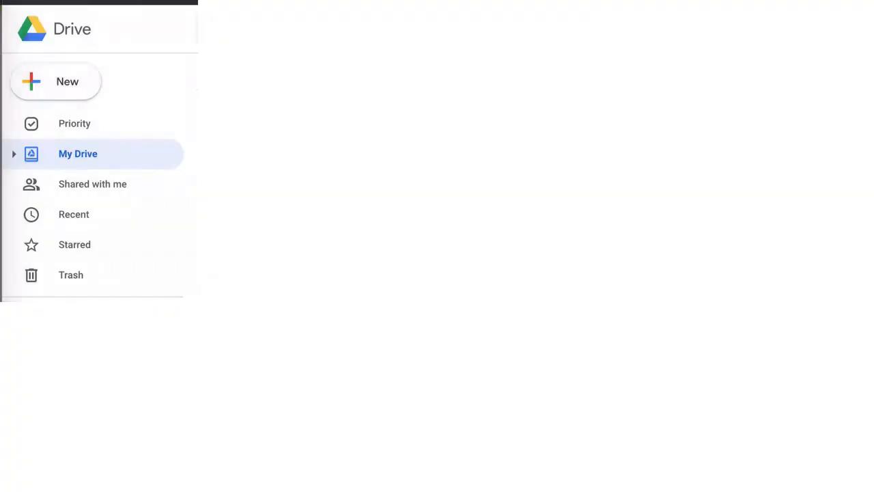
- Create a new MindMup 2.0 For Google Drive mind map and allow mindmup.com to access the Google account
click(69, 82)
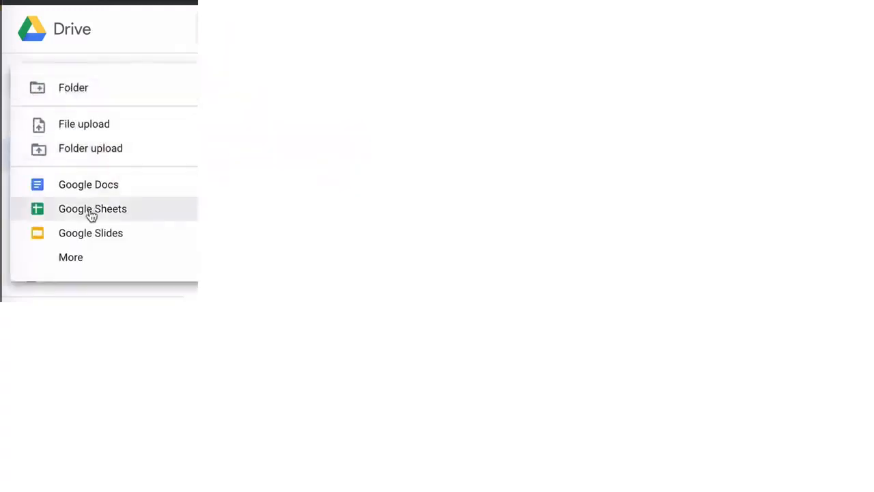
mouse_move(92, 265)
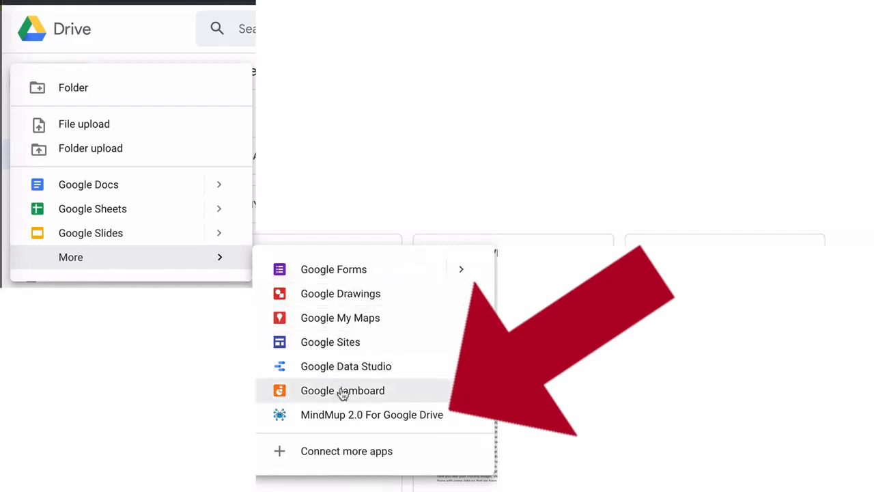
click(404, 416)
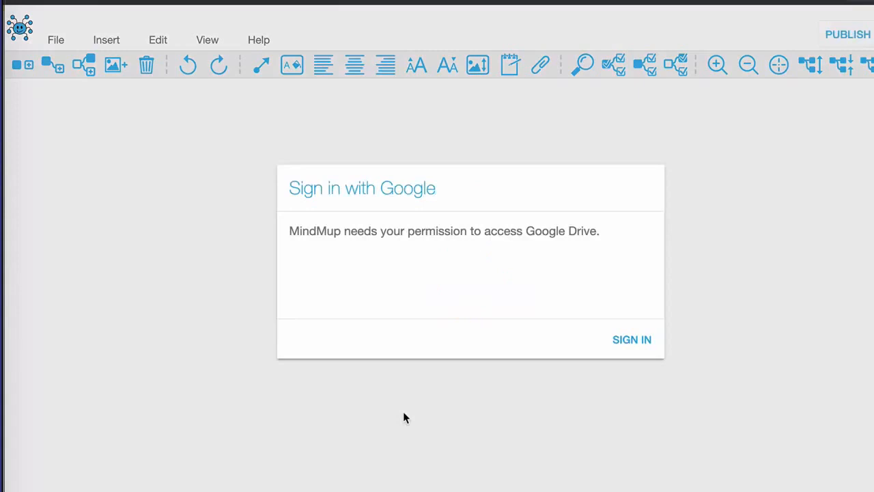
click(633, 341)
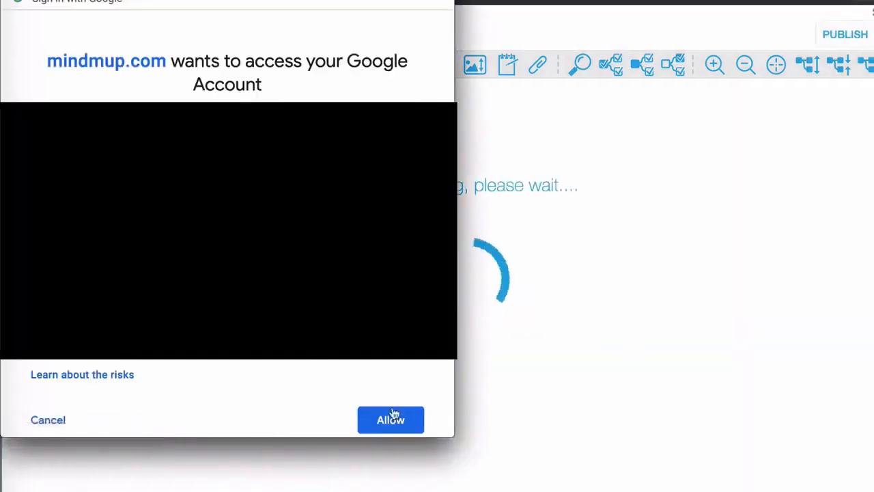
click(390, 420)
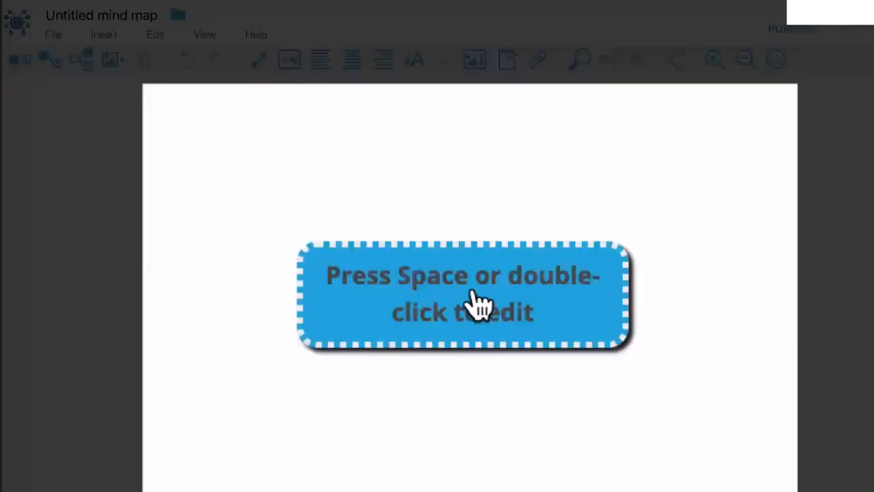
- Label the central node of the new mind map SHOPPING LIST
double_click(471, 290)
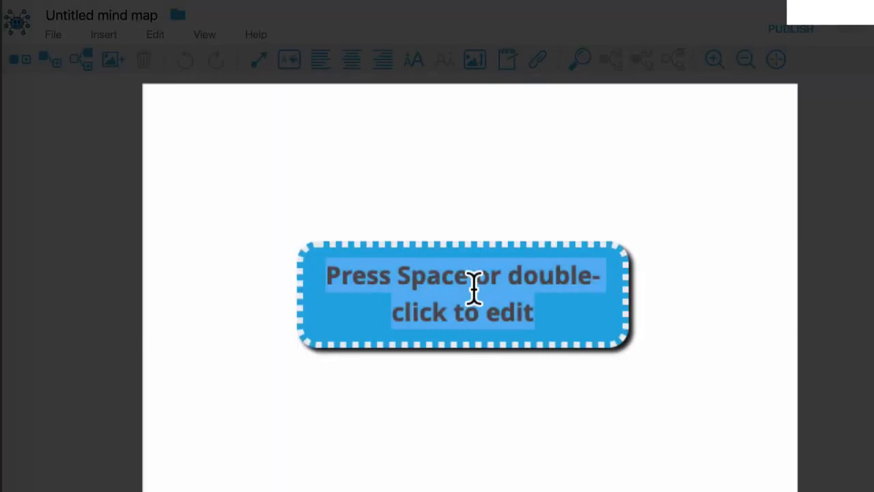
text(SHOPPING LIST)
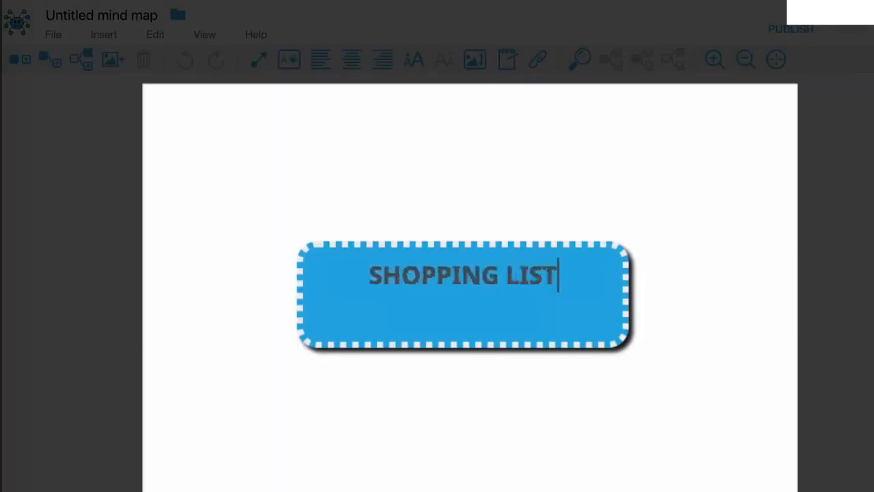
key(Return)
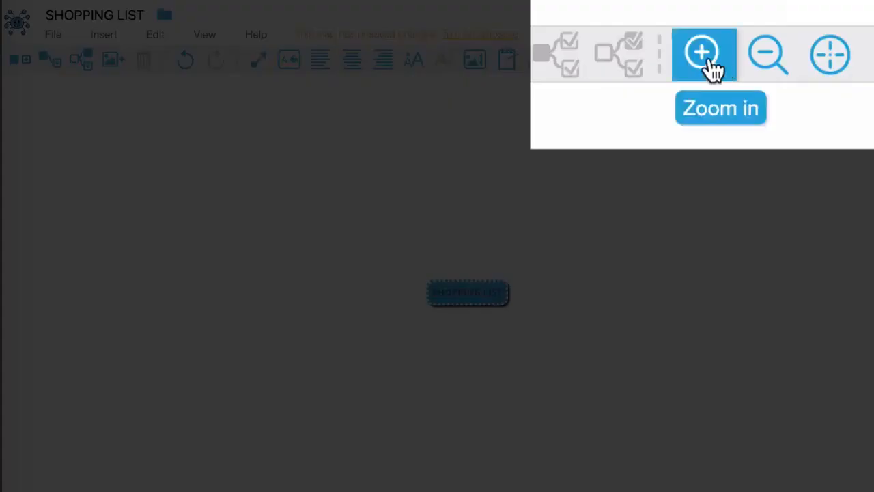
click(715, 59)
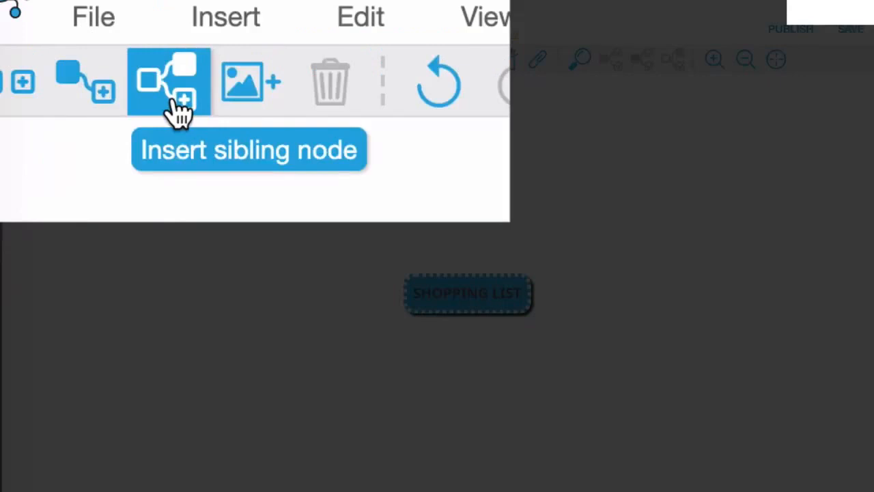
- Try a sibling node labelled LIST 2 beside SHOPPING LIST, and undo both its label and its insertion
click(81, 59)
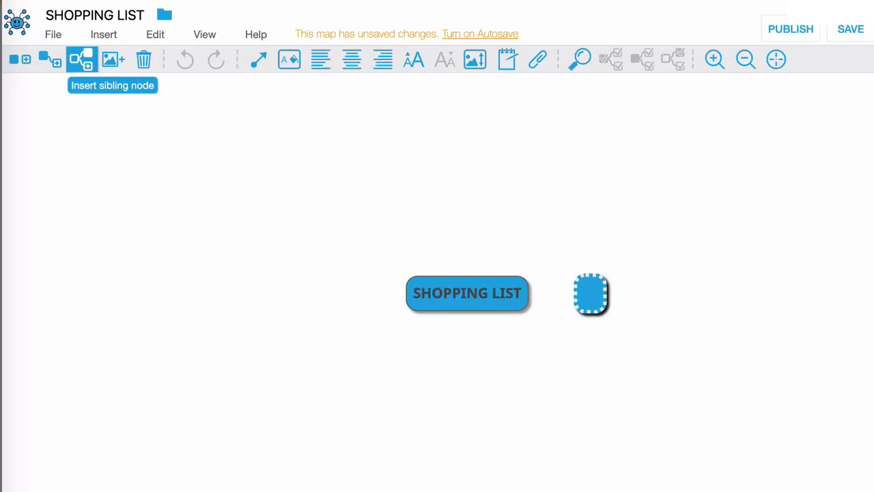
text(LIST 2)
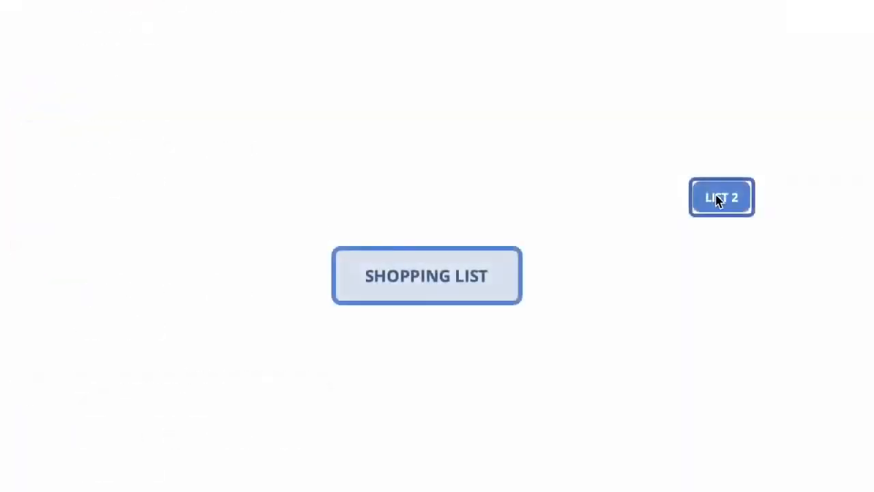
drag(716, 197, 621, 217)
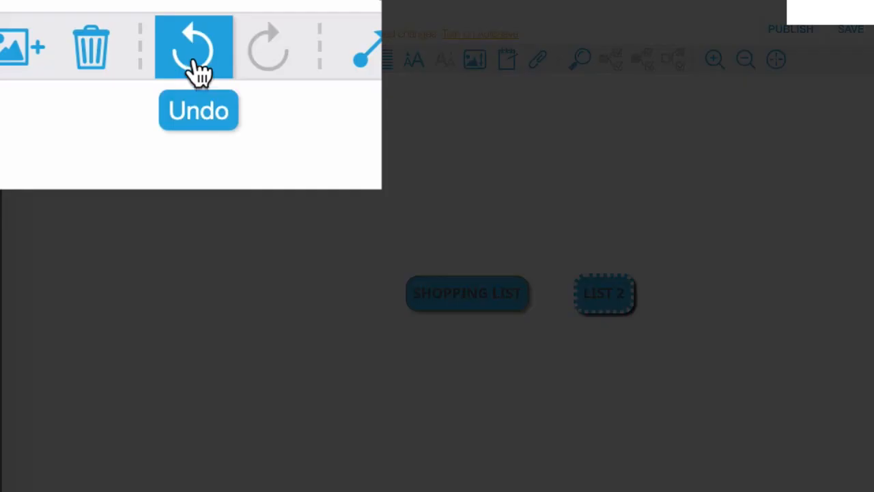
click(195, 65)
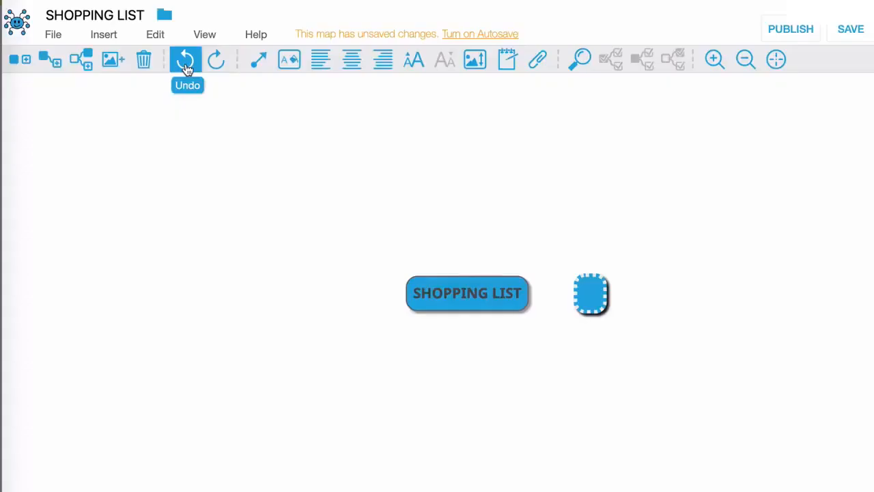
click(186, 64)
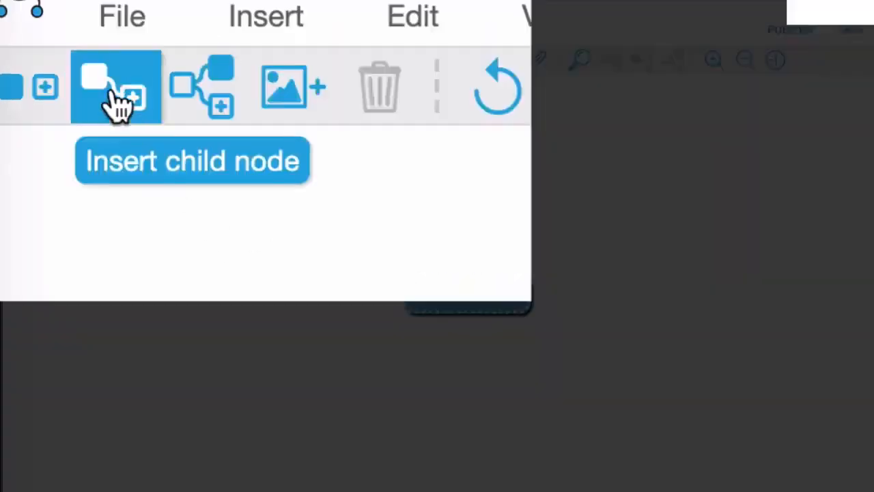
- Insert a child node labelled FRUIT under the SHOPPING LIST node
click(51, 60)
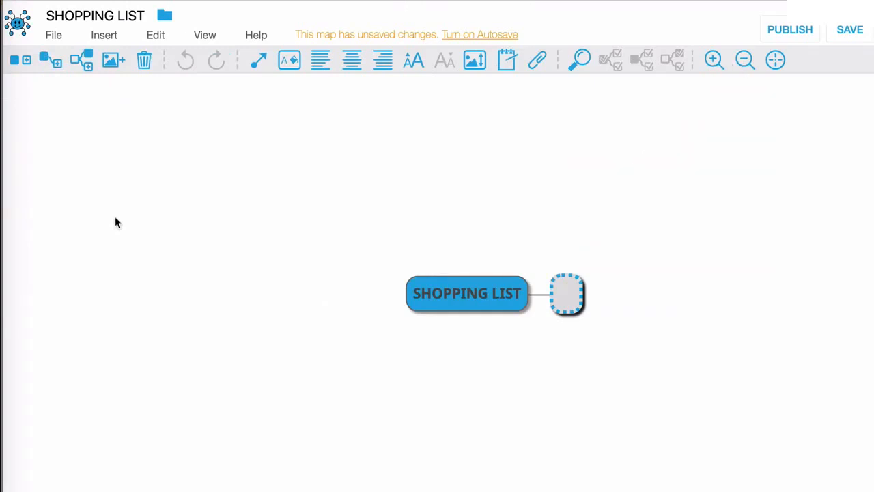
text(FRUIT)
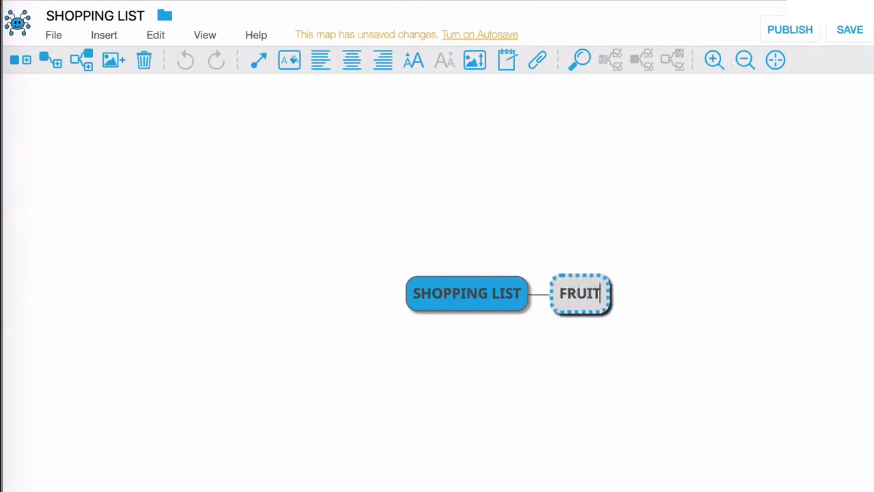
key(Return)
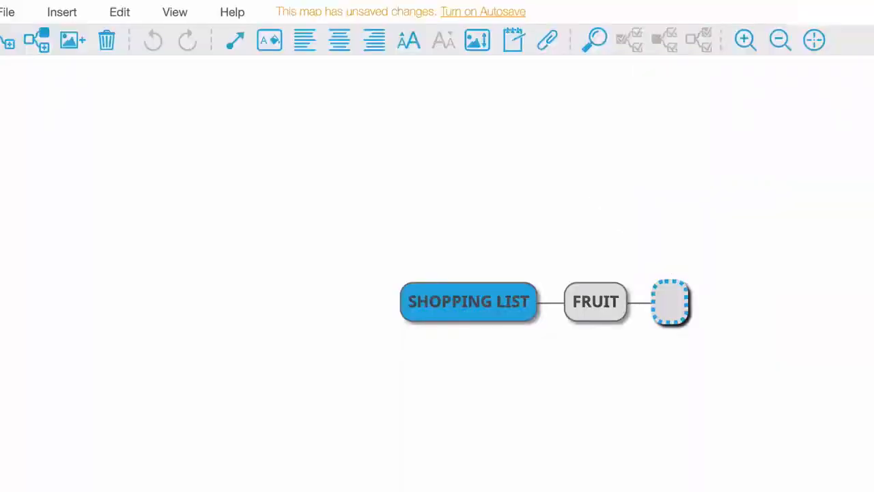
- Add two child nodes to FRUIT, labelled bananas and apples
text(bananas)
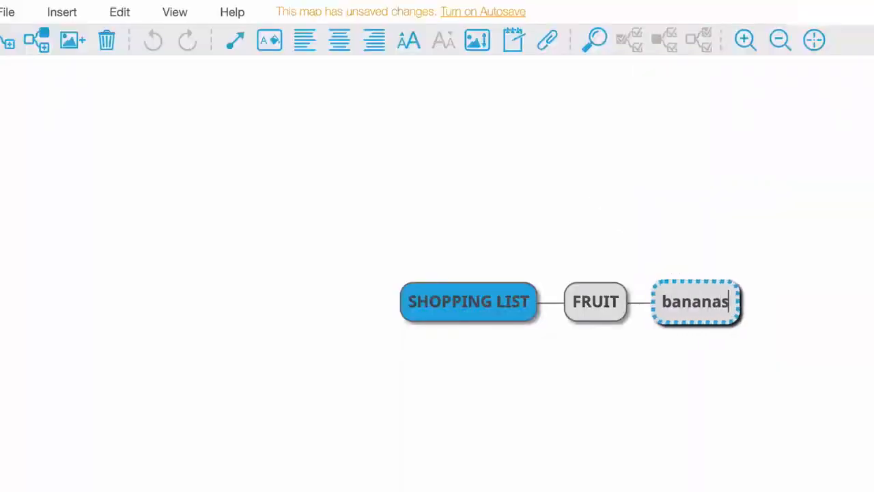
key(Return)
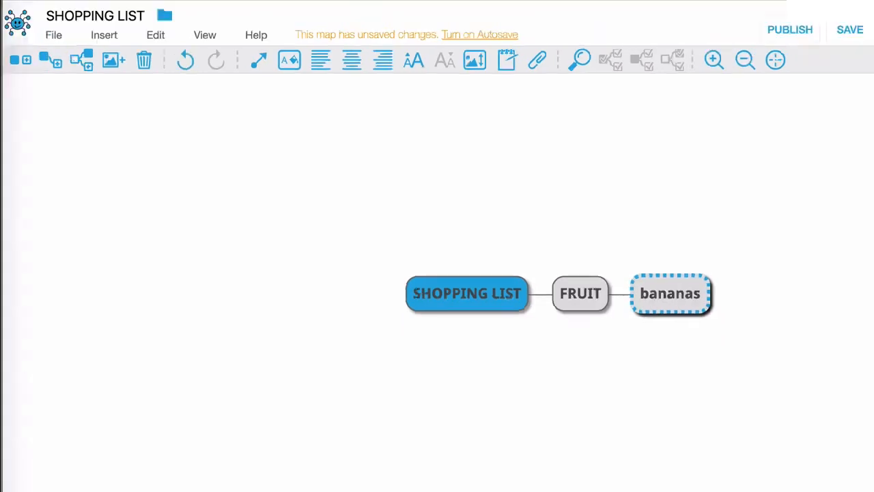
key(Return)
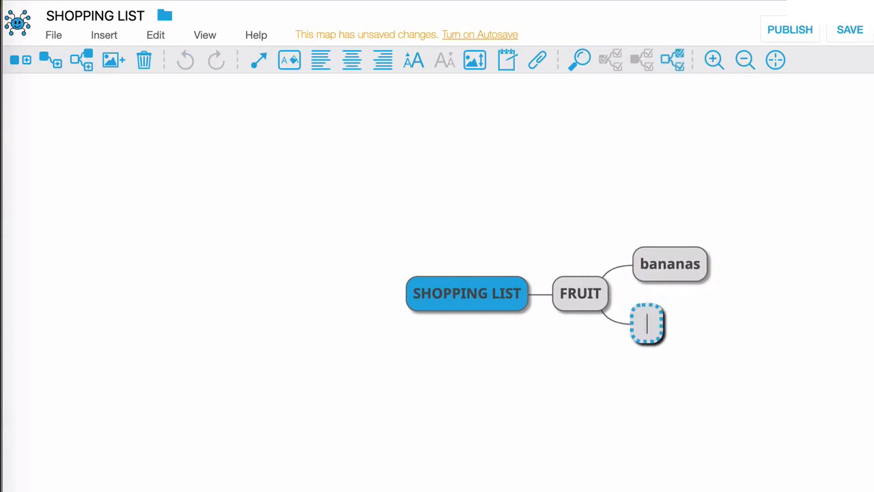
text(apples)
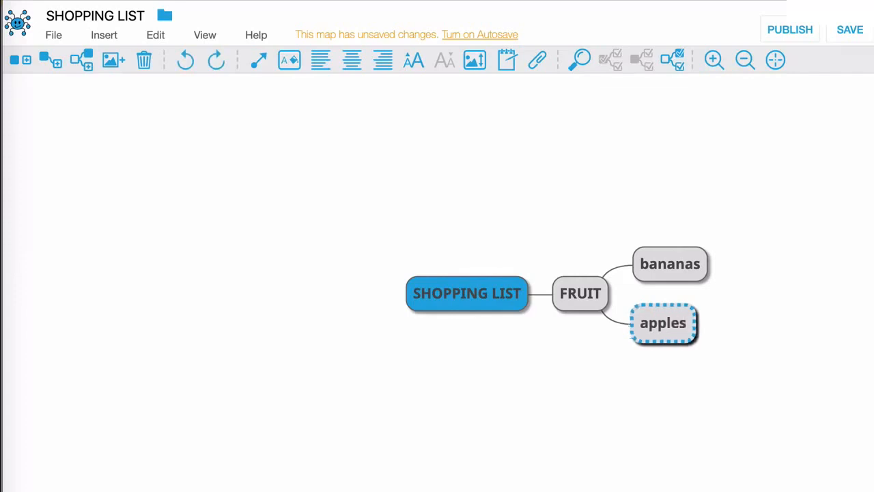
key(Return)
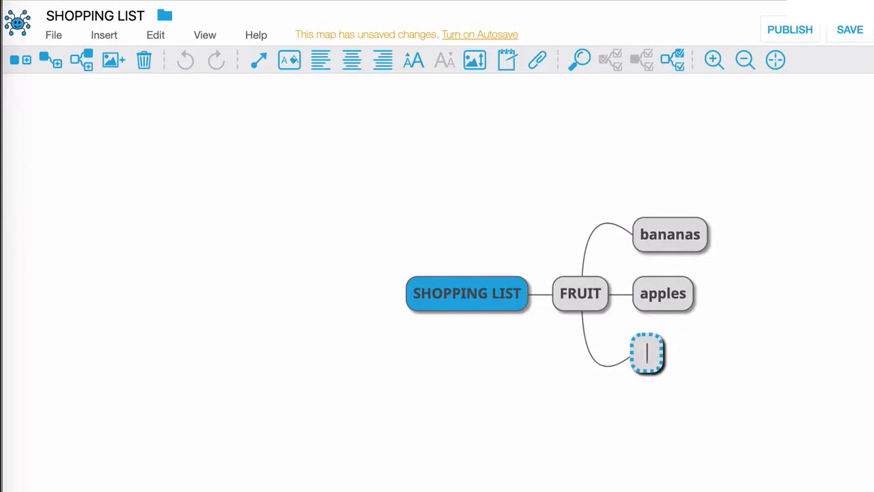
key(Escape)
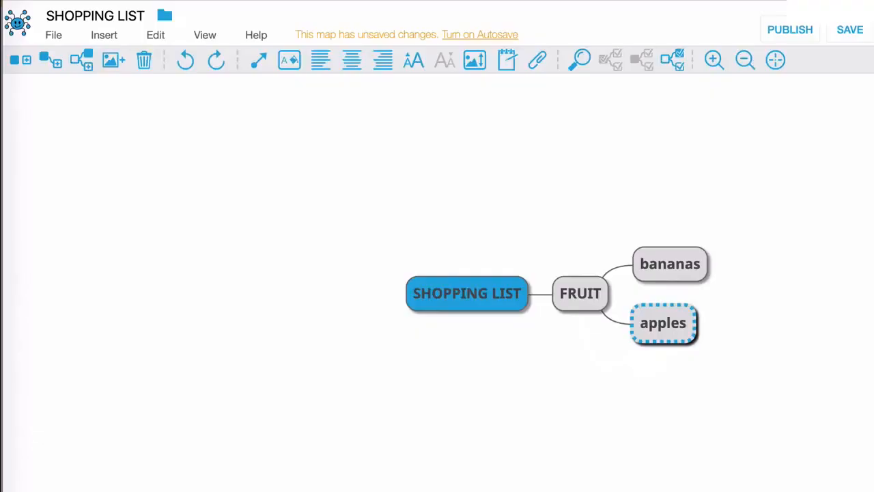
- Add a second child node to SHOPPING LIST, labelled VEG
key(Left)
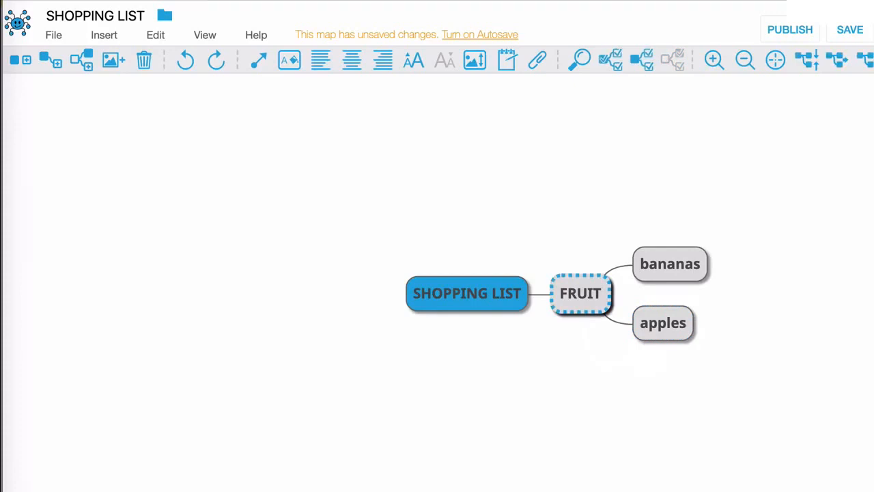
key(Left)
key(Tab)
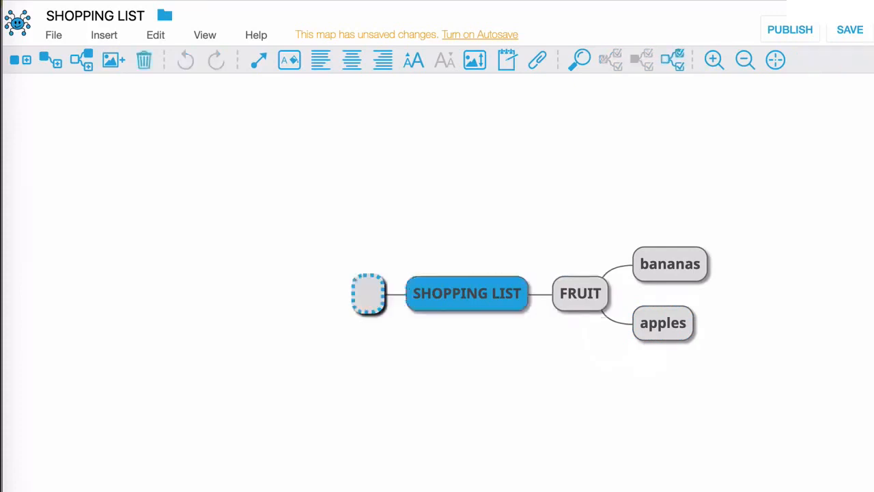
text(VEG)
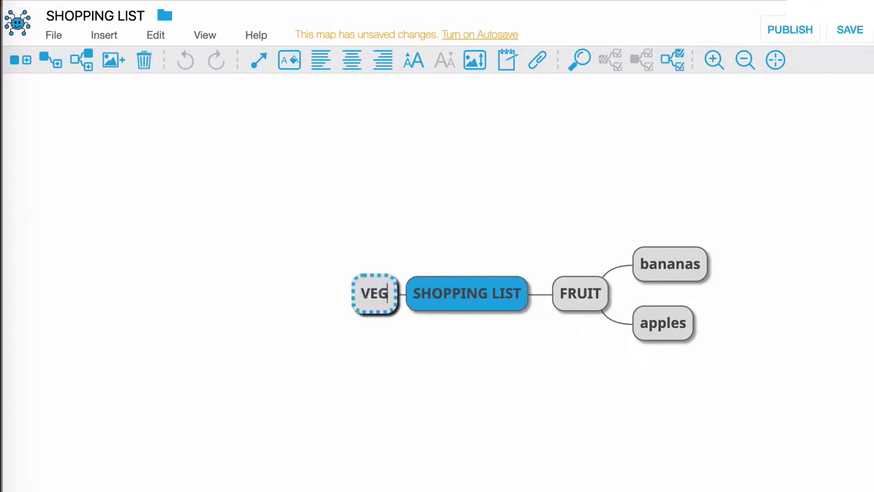
key(Return)
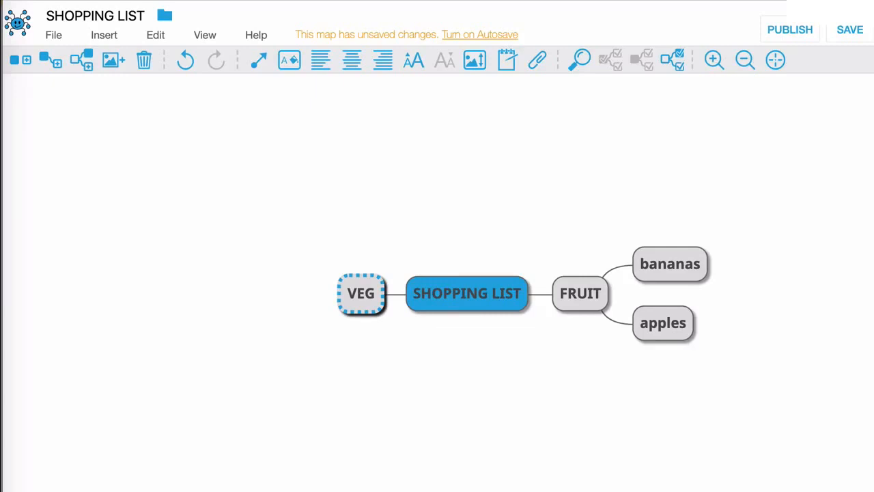
- Add two child nodes to VEG, labelled lettuce and cucumber
key(Tab)
text(le)
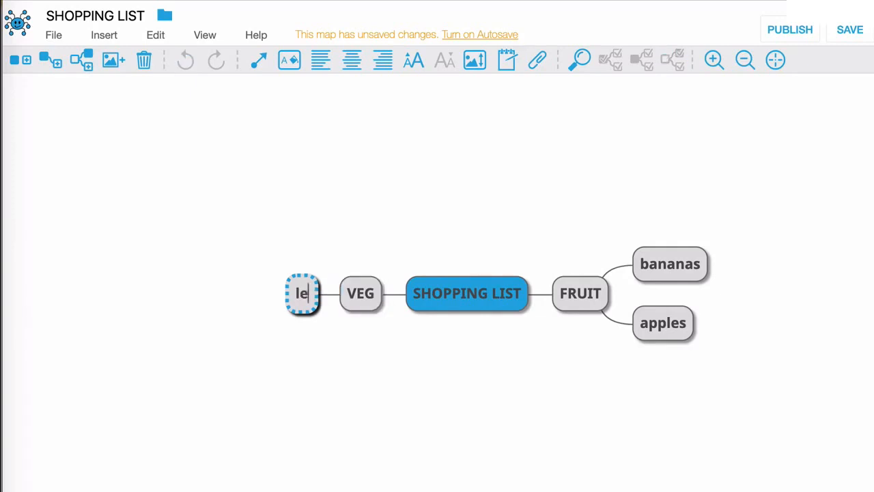
text(ttuce)
key(Return)
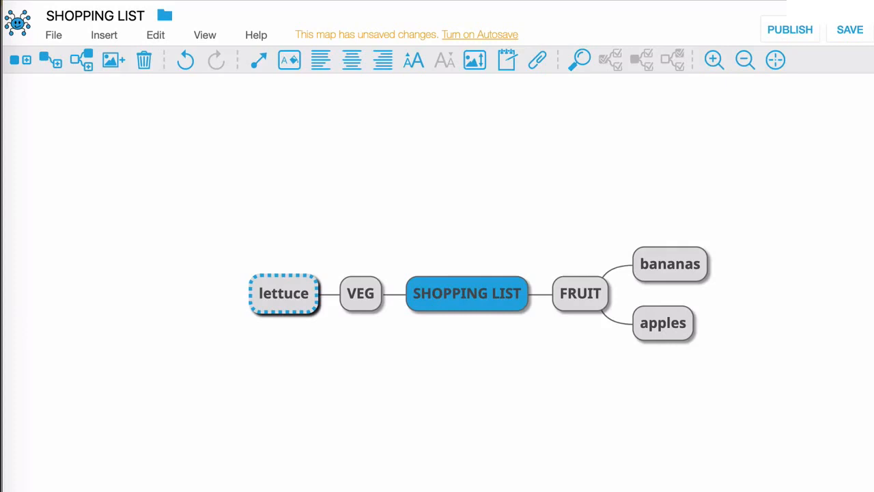
key(Return)
text(cucum)
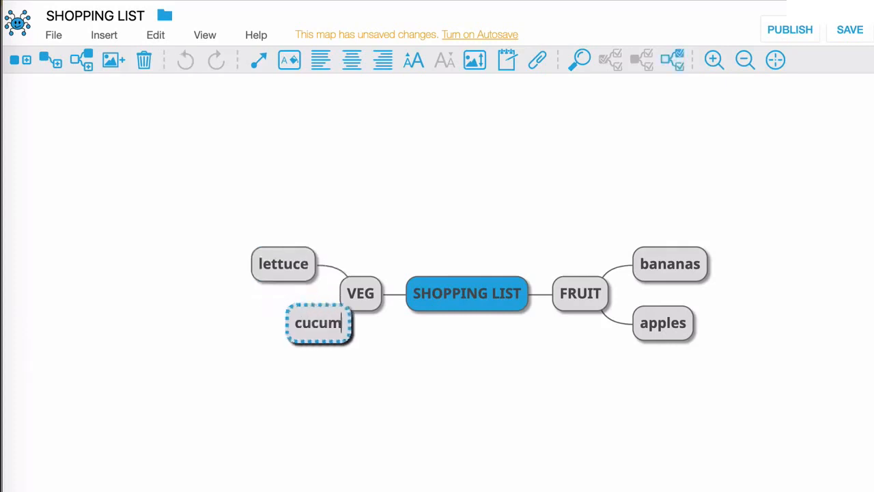
text(ber)
key(Return)
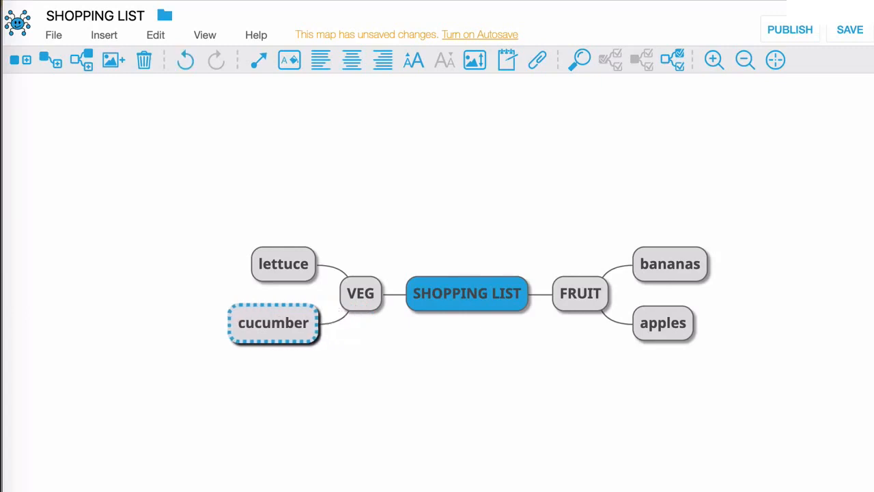
- Add a third child node to the central SHOPPING LIST node, labelled DAIRY
click(484, 370)
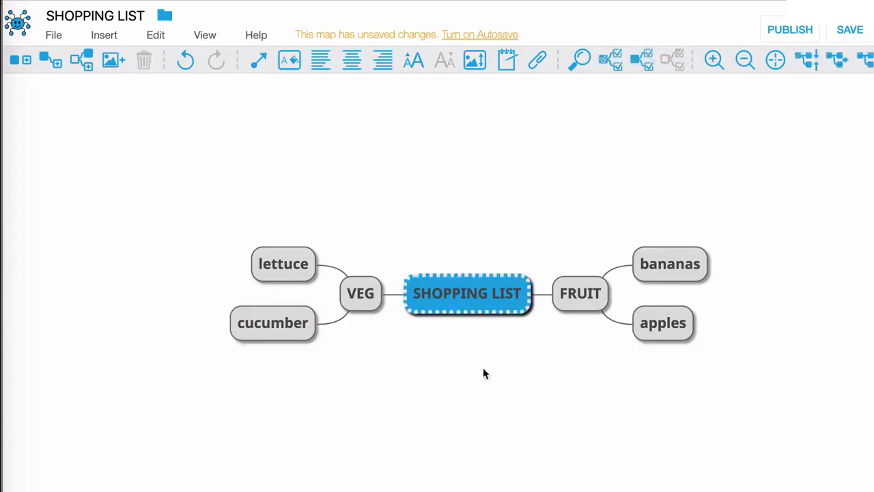
key(Tab)
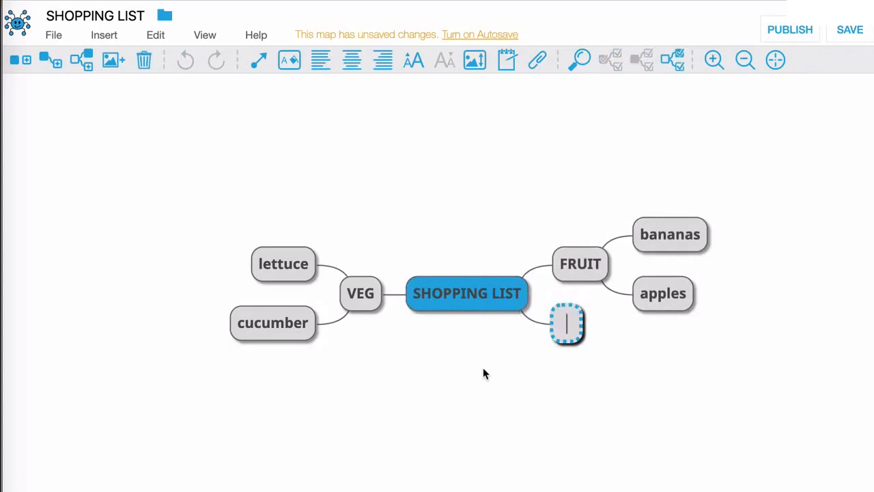
text(DAIRY)
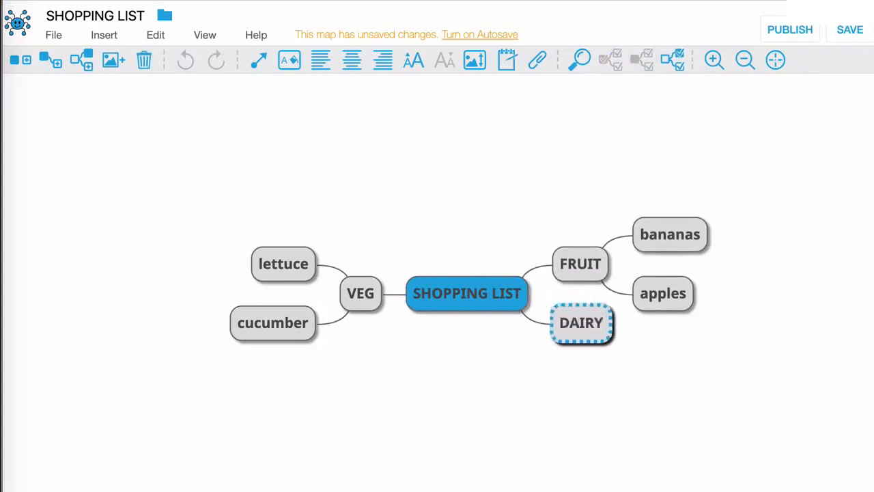
key(Return)
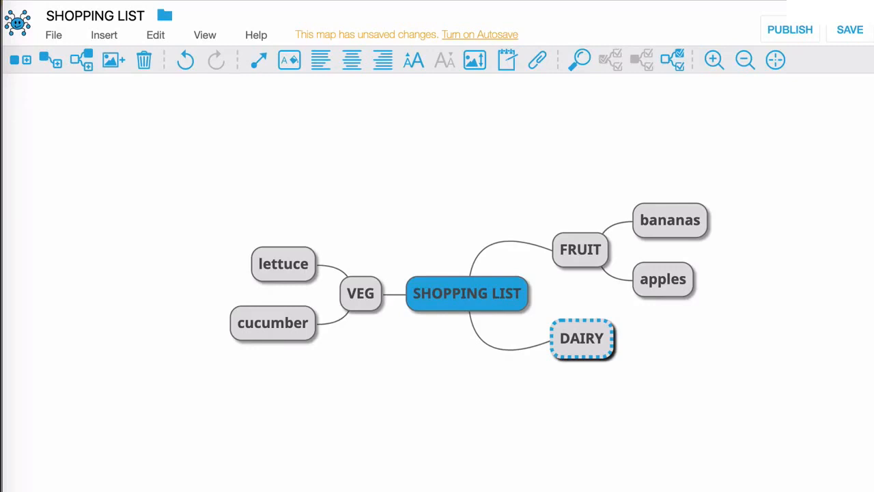
- Add two child nodes to DAIRY, labelled cheese and butter
key(Tab)
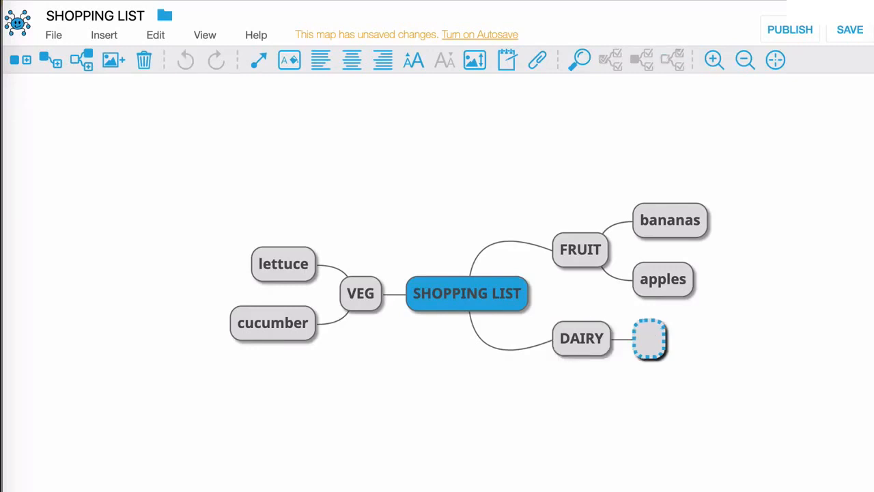
text(cheese)
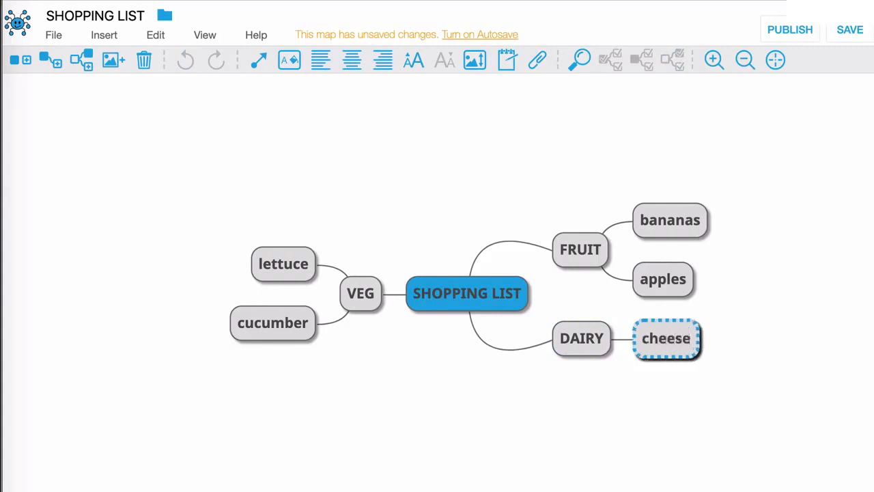
key(Return)
key(Return)
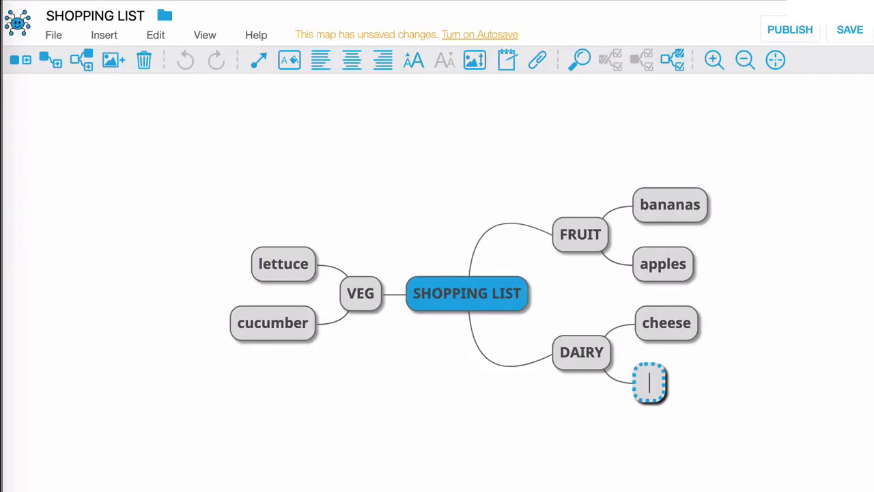
text(butter)
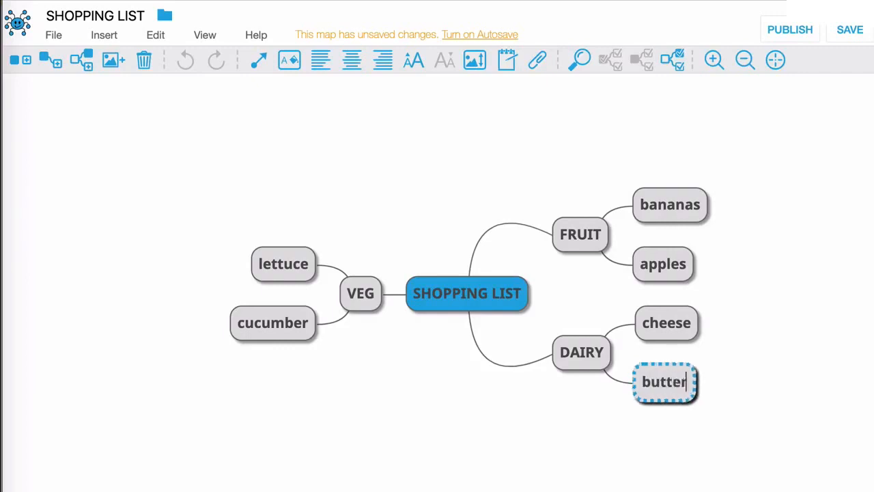